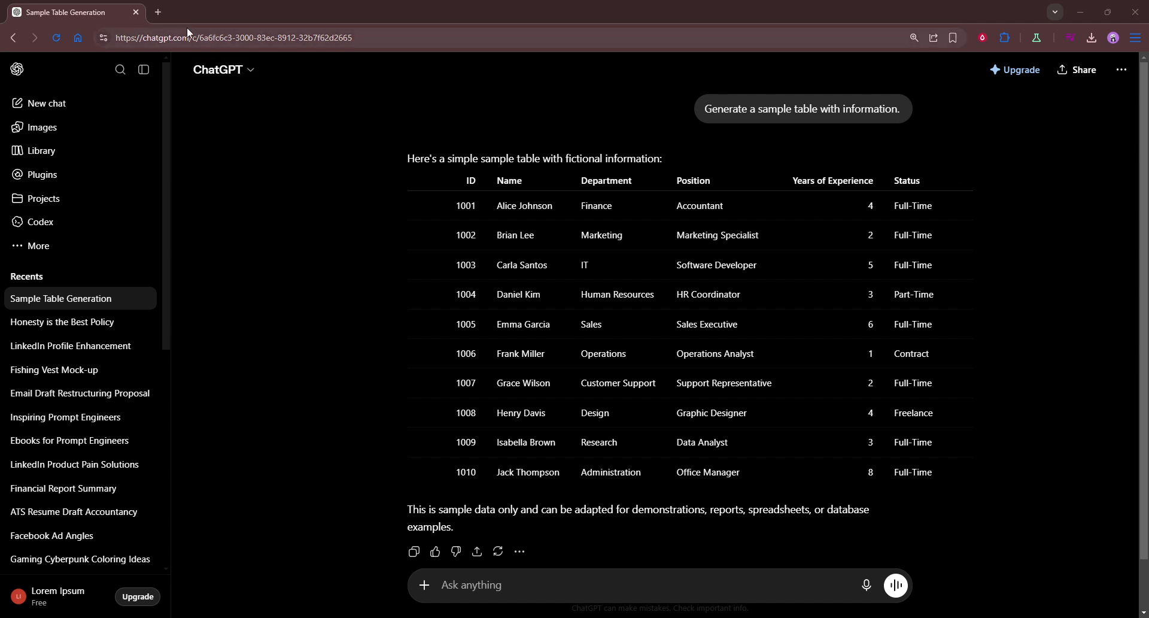
- Open Notion in a new browser tab, enter the workspace and open the Tech student page
click(157, 13)
text(n)
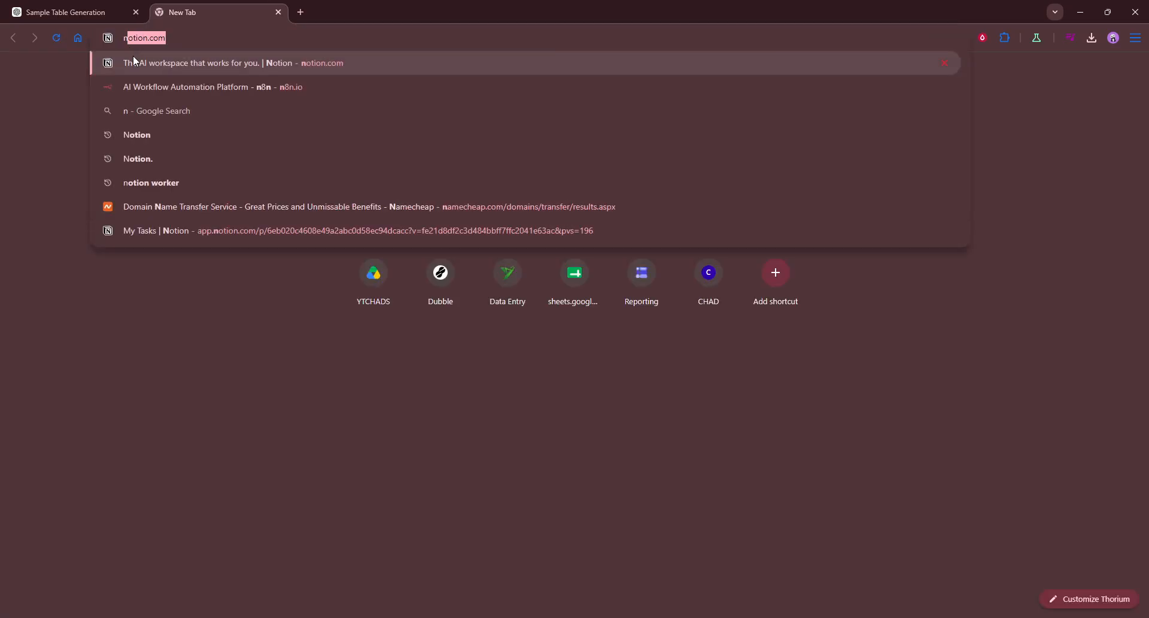
click(139, 63)
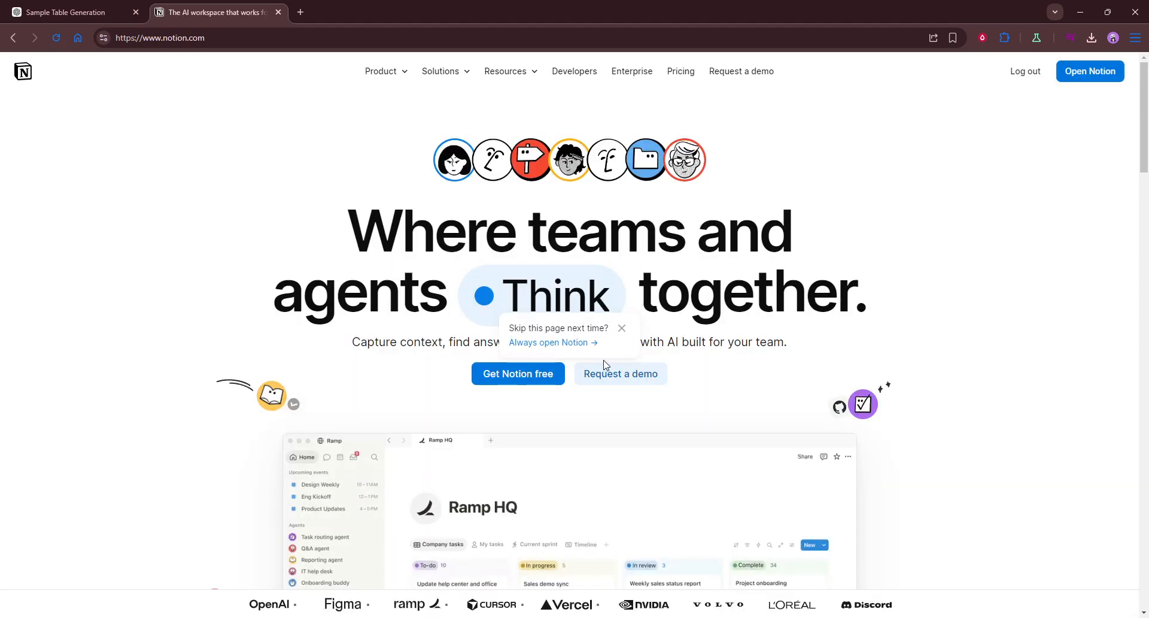
click(1084, 80)
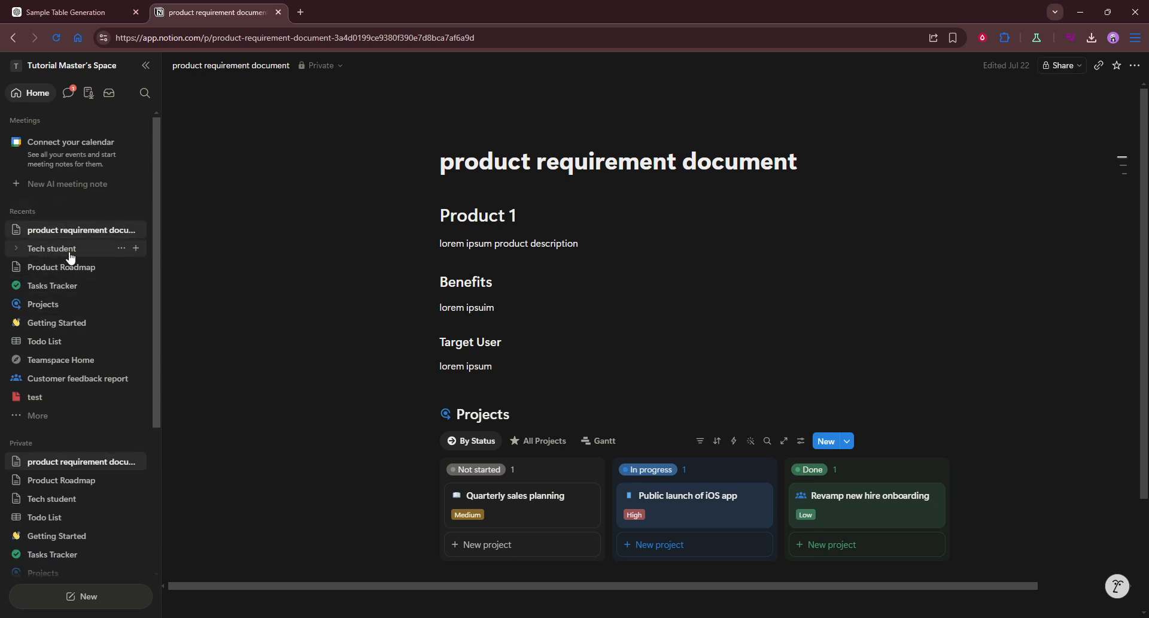
click(71, 256)
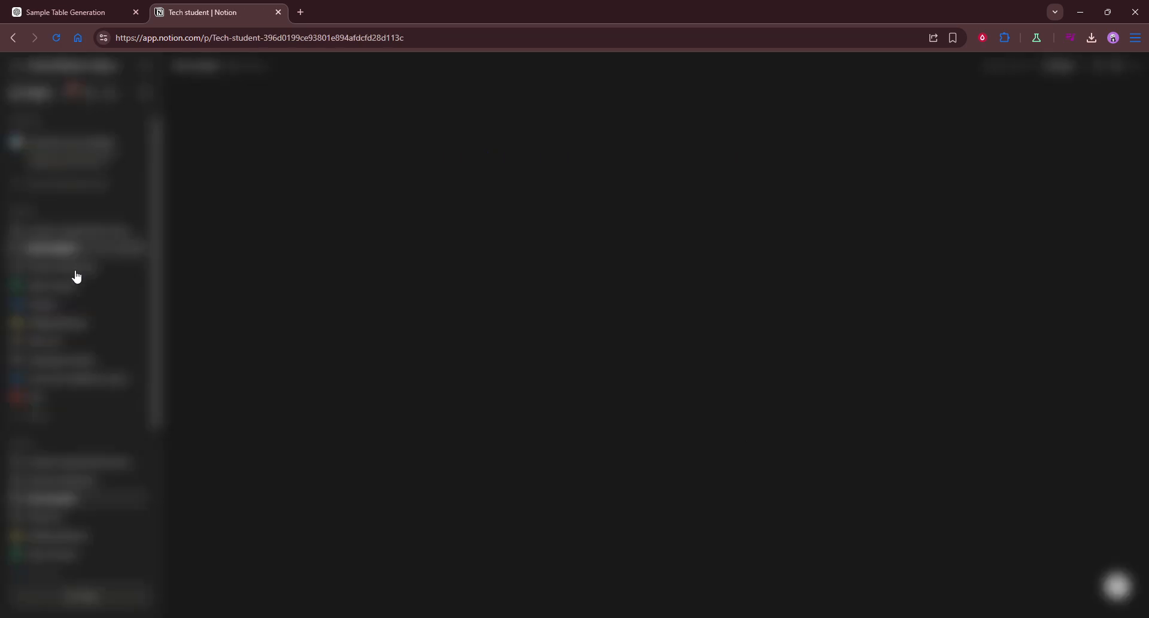
- Switch back to the ChatGPT conversation and copy the whole sample table, from the ID header to the last Status cell
click(66, 12)
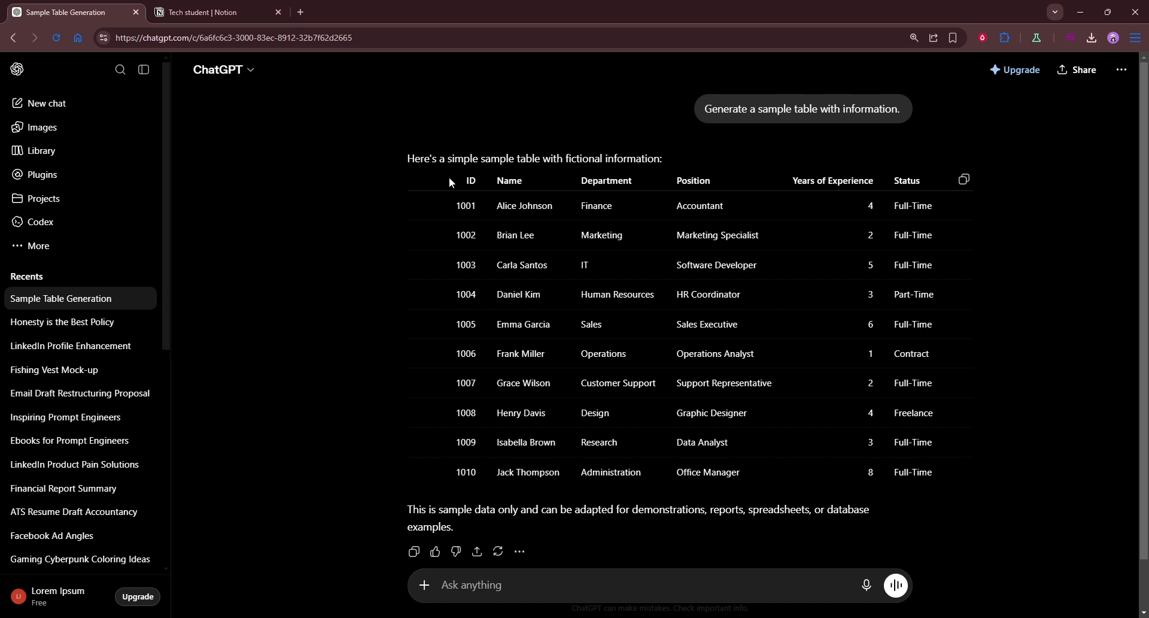
click(963, 180)
drag(466, 178, 924, 485)
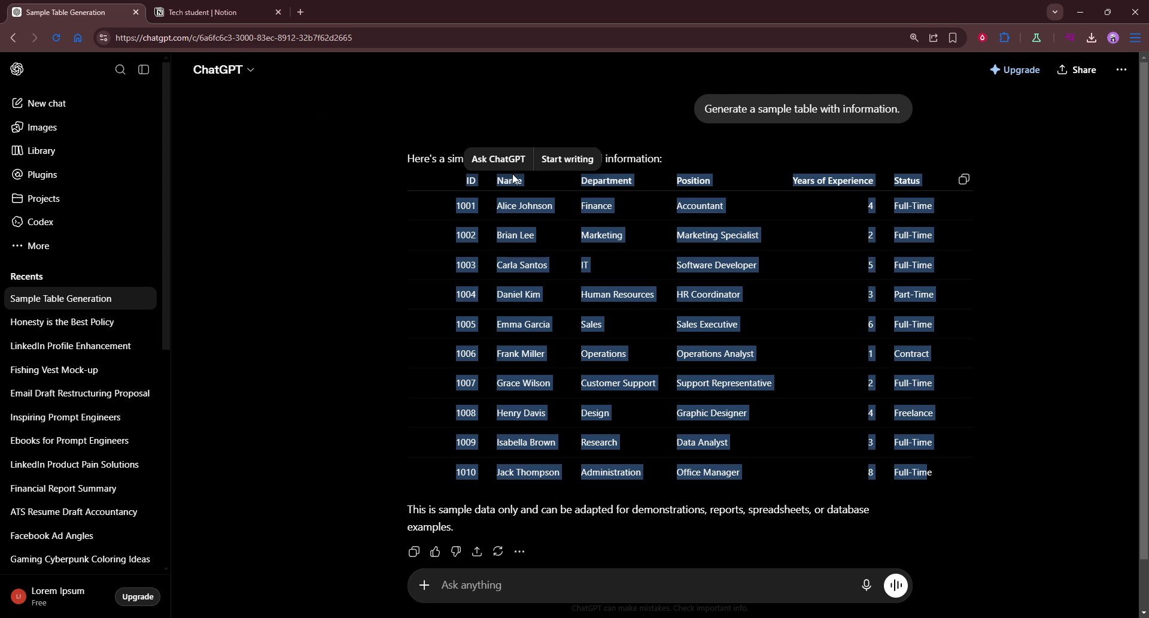
- Return to the Tech student page in Notion and insert a simple table below the Overview paragraph, leaving blank space above it
click(248, 5)
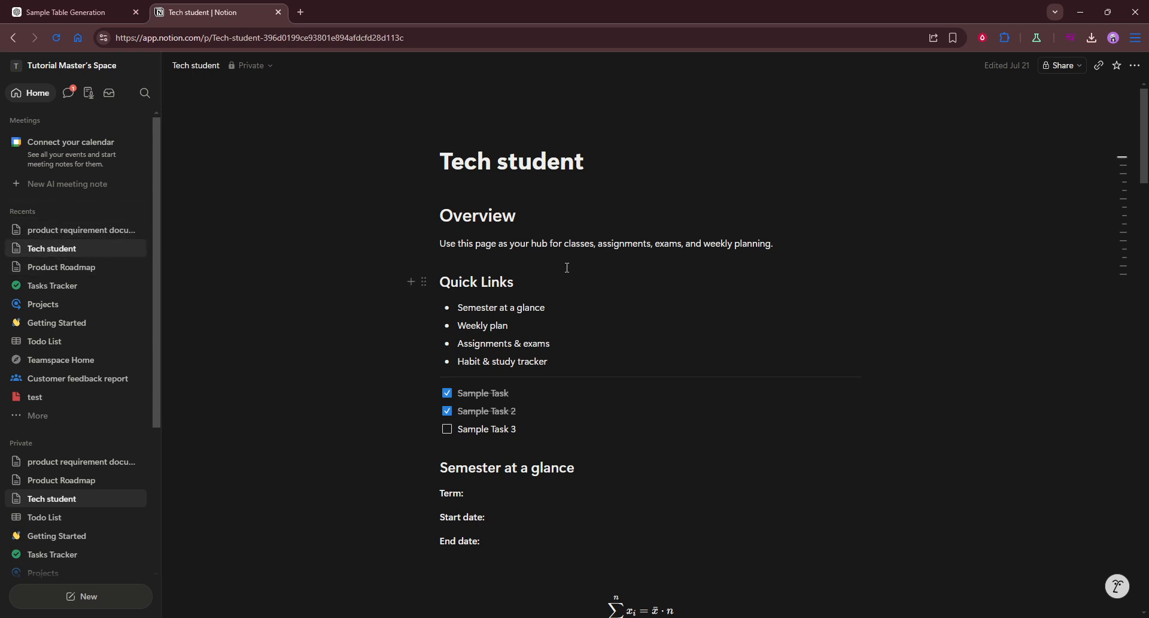
click(538, 193)
key(Escape)
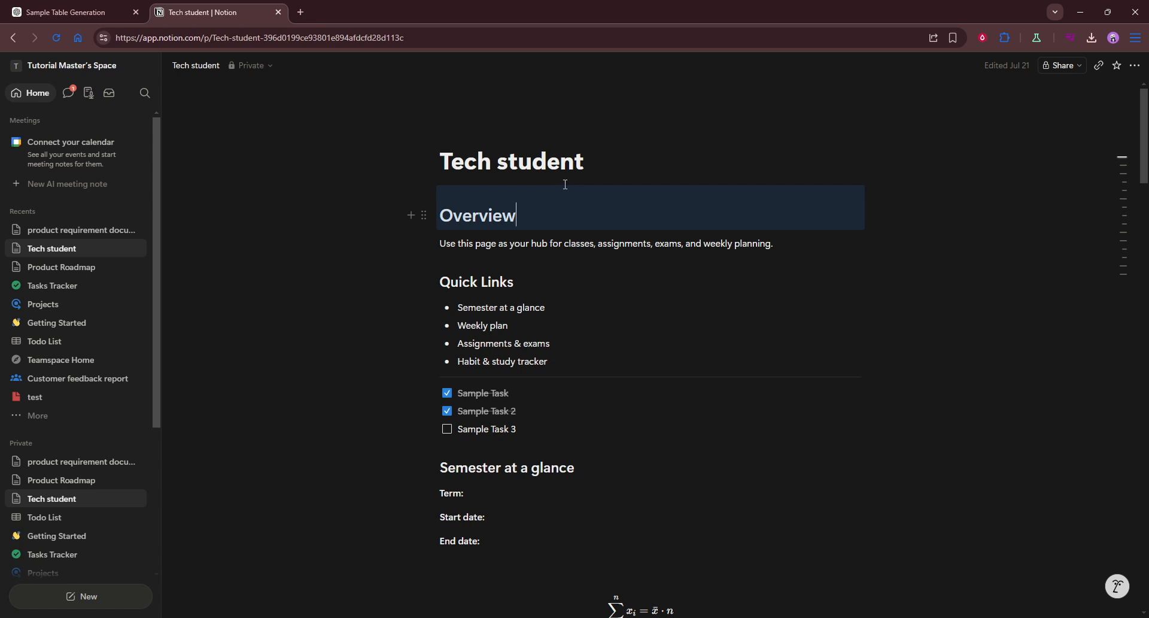
click(574, 267)
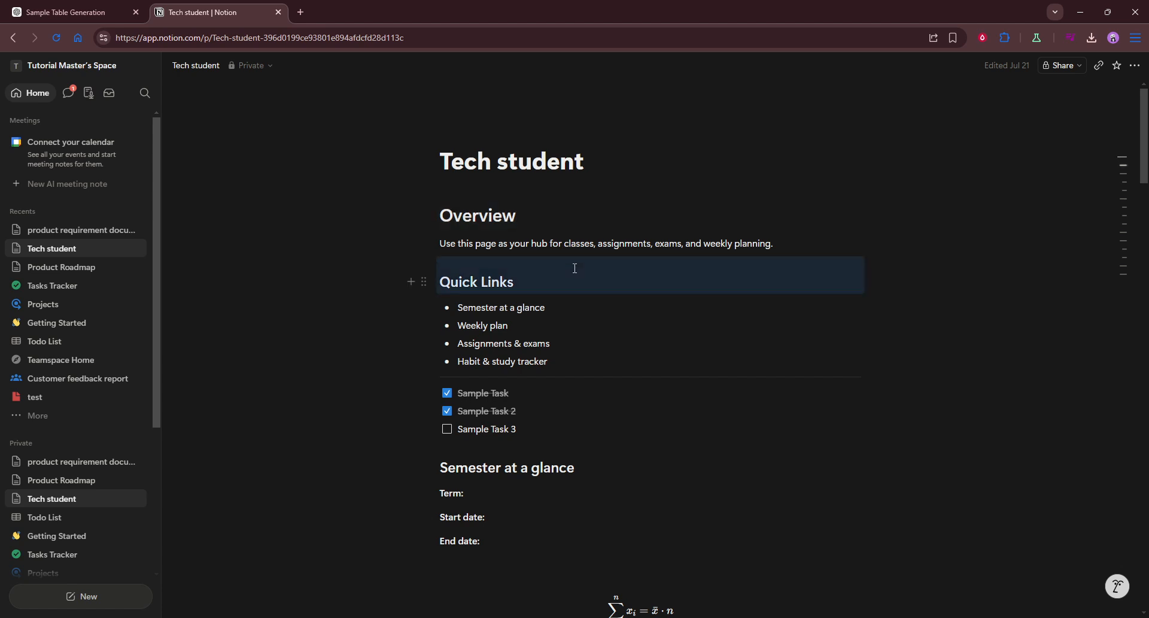
click(830, 248)
key(Return)
key(Return)
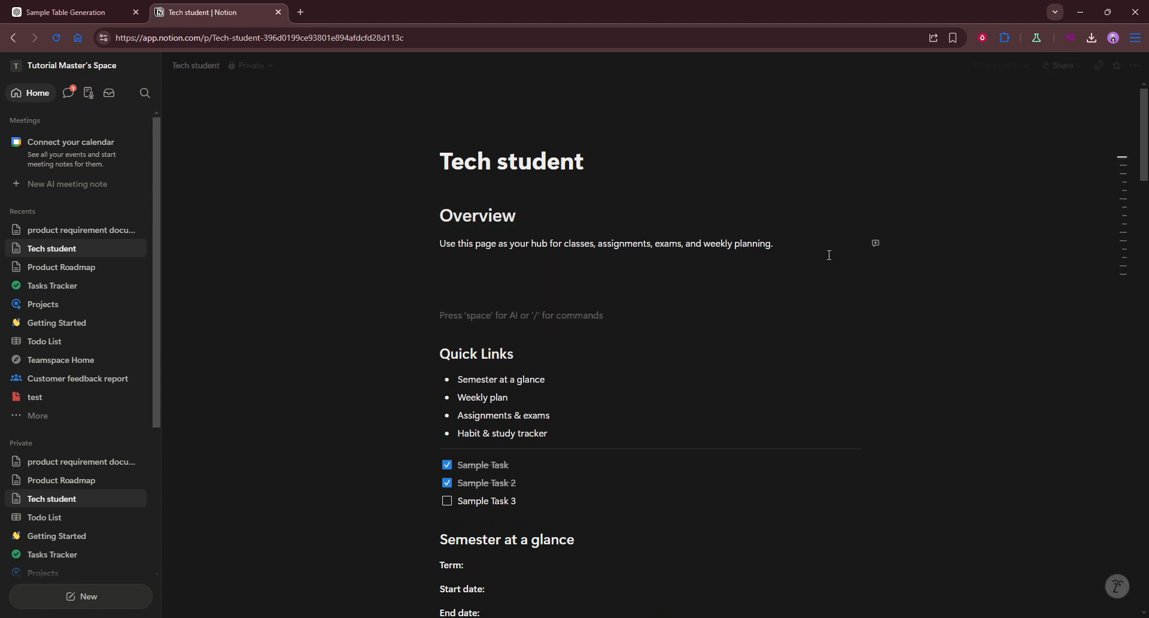
text(/ta)
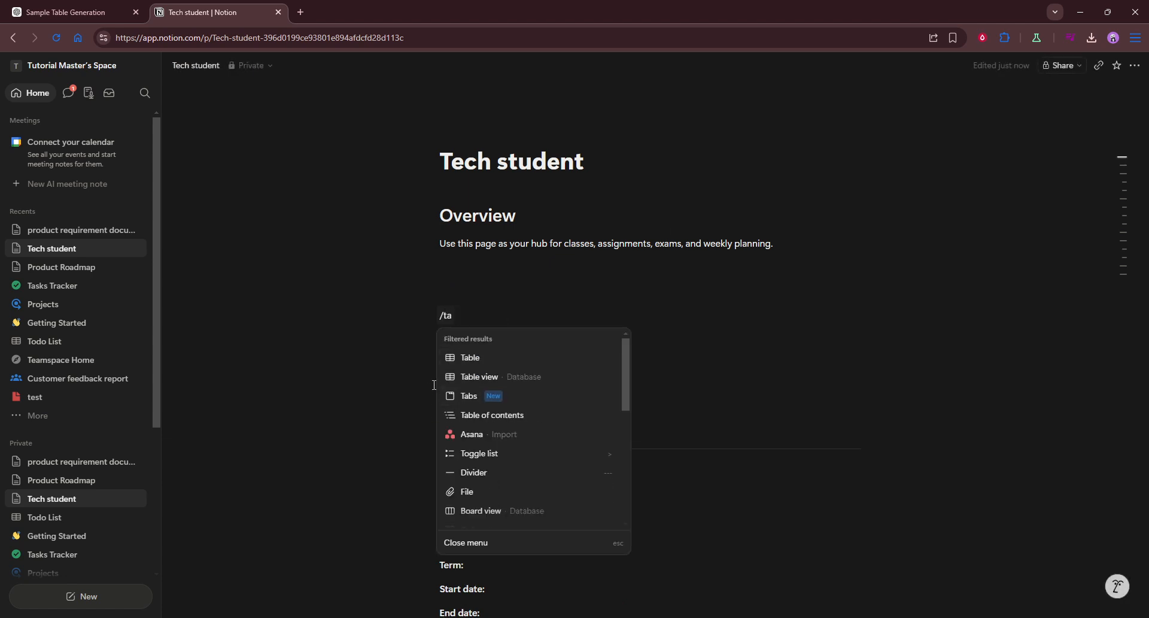
click(486, 357)
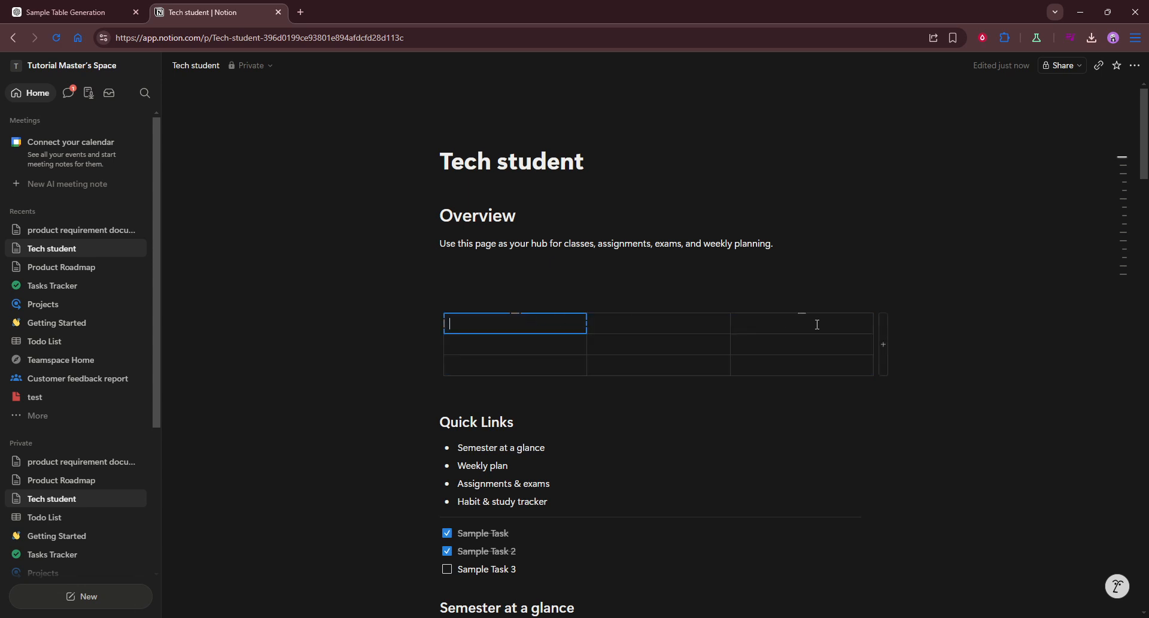
- Add three more columns to the new table so that it has six
click(884, 331)
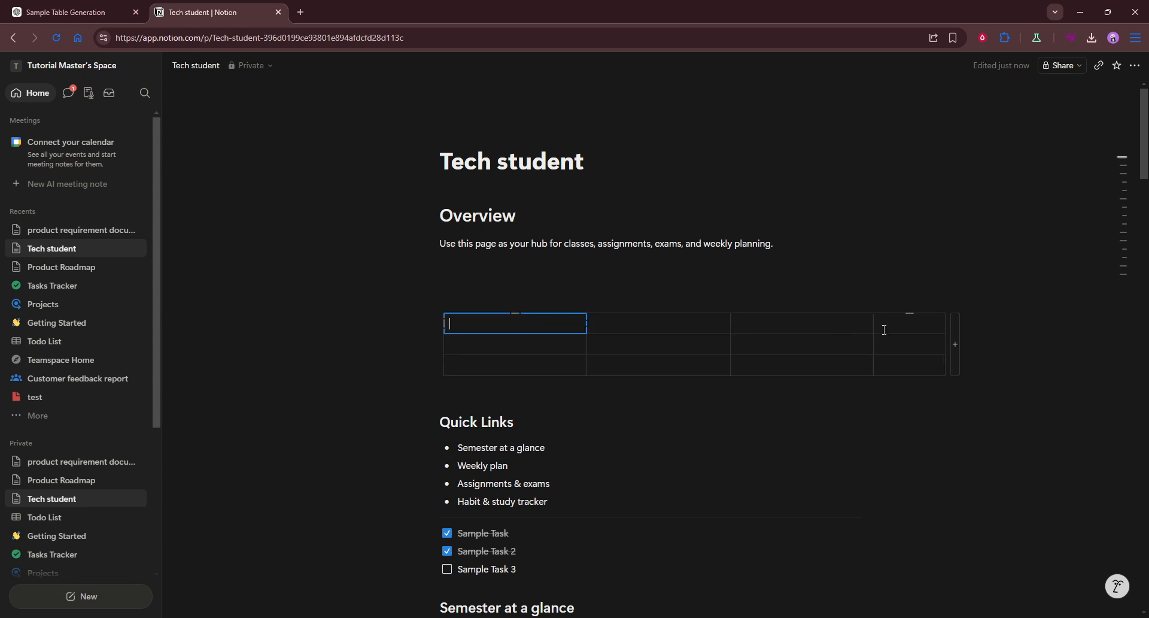
click(955, 329)
click(1026, 329)
- Paste the copied ChatGPT table data across all cells of the Notion table, undoing the paste into the single first cell
key(ctrl+v)
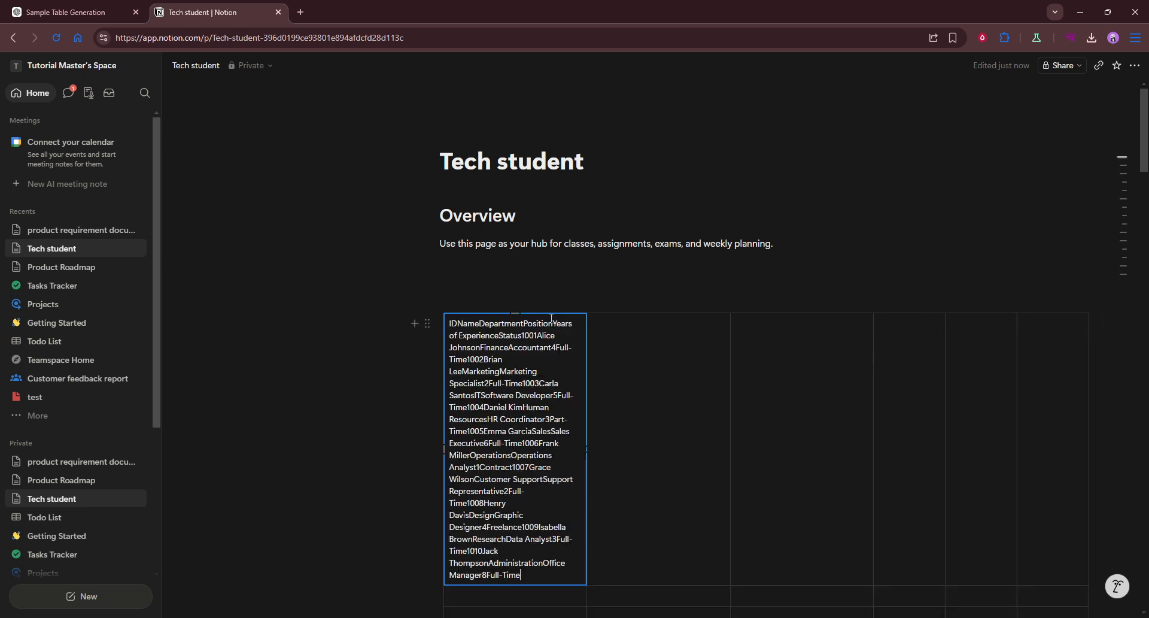
key(ctrl+z)
drag(541, 323, 1056, 361)
key(ctrl+v)
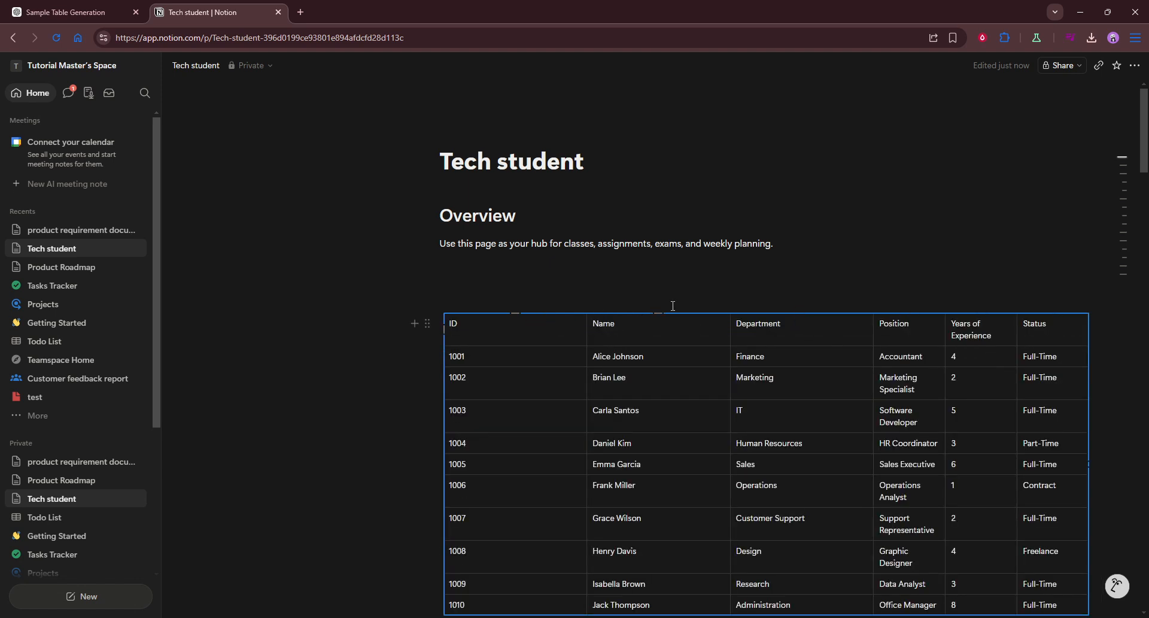
scroll(715, 512, down, 2)
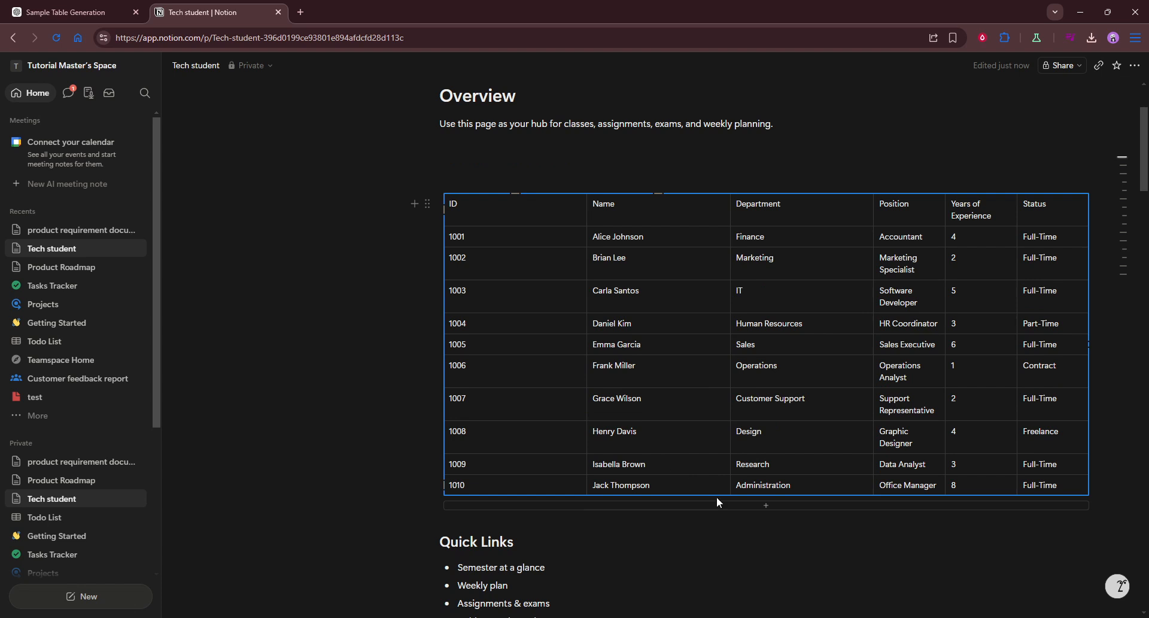
scroll(716, 497, up, 1)
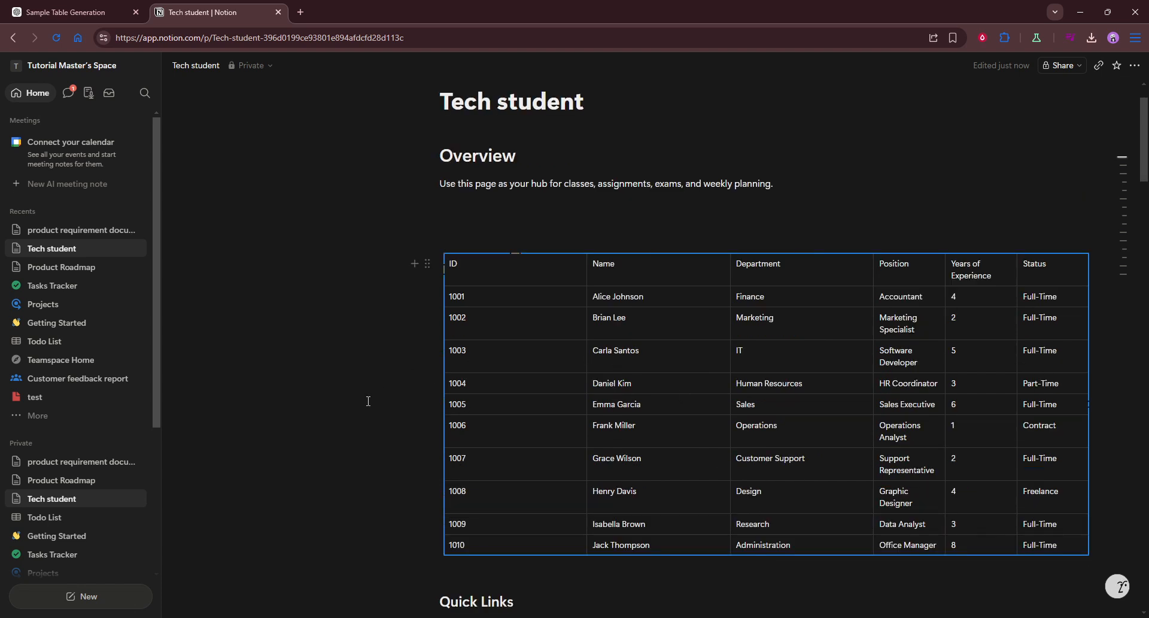
click(489, 388)
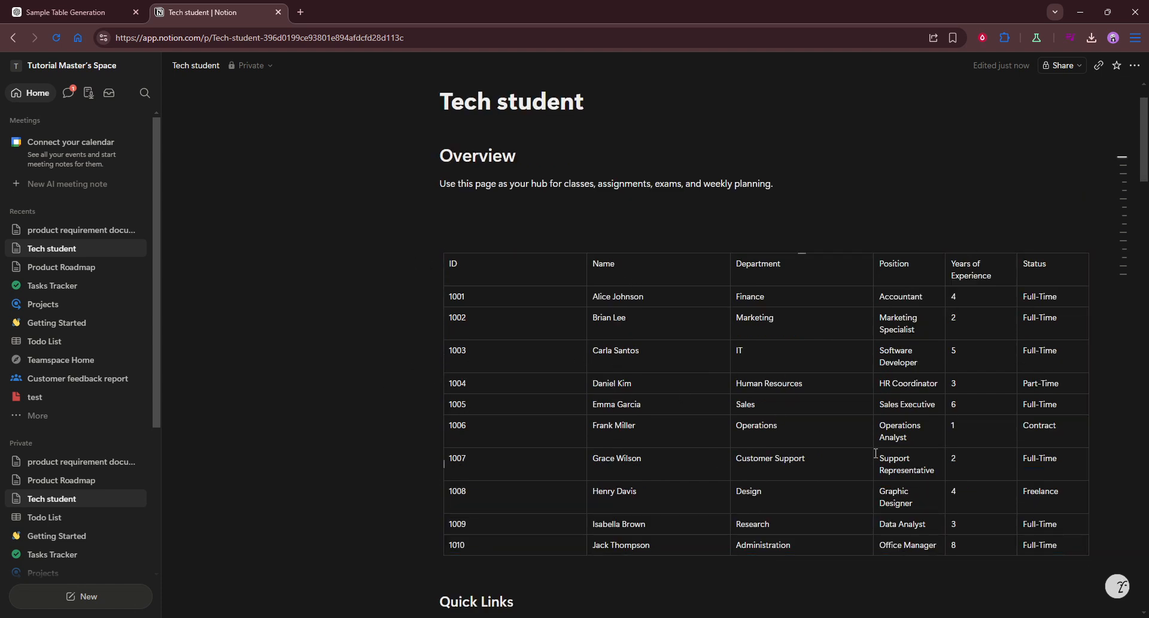
click(597, 267)
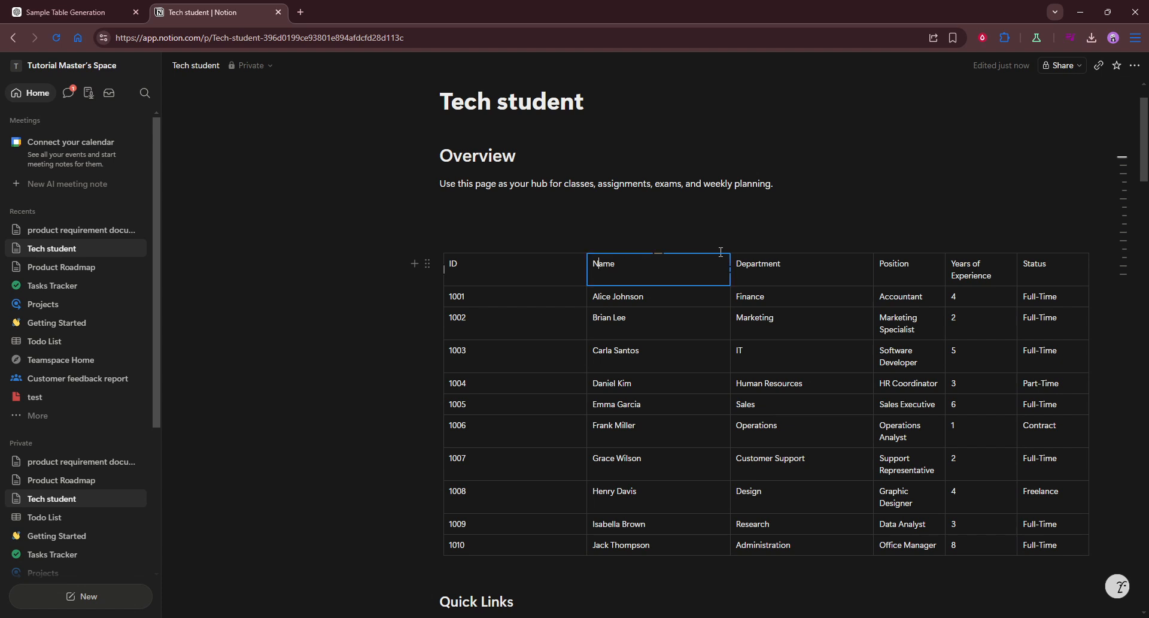
click(712, 227)
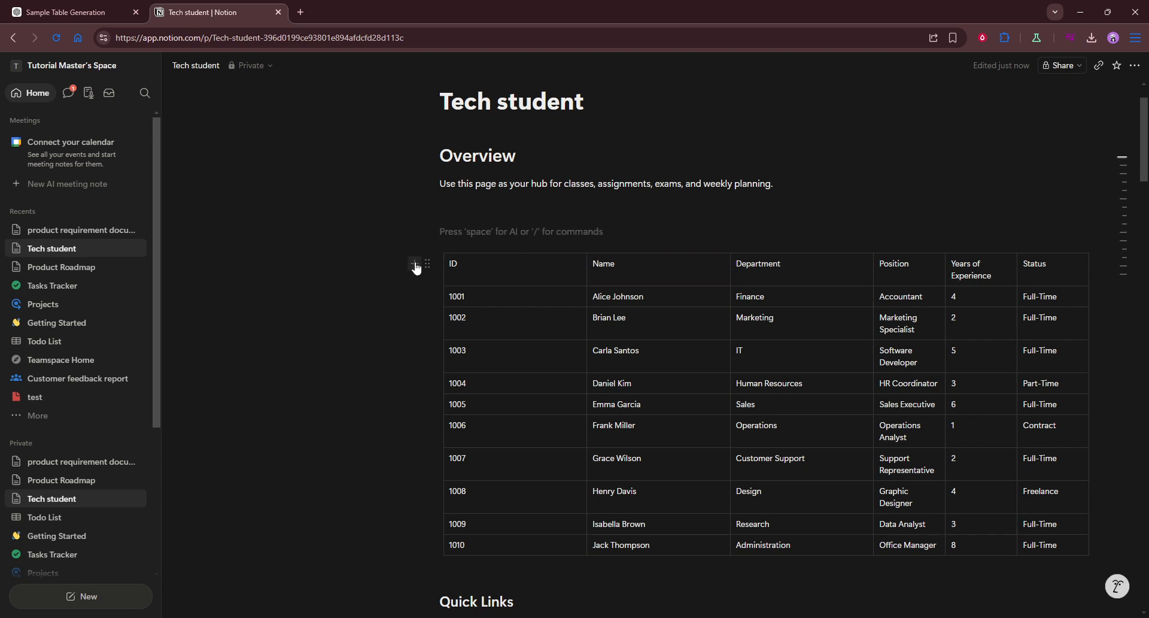
click(365, 260)
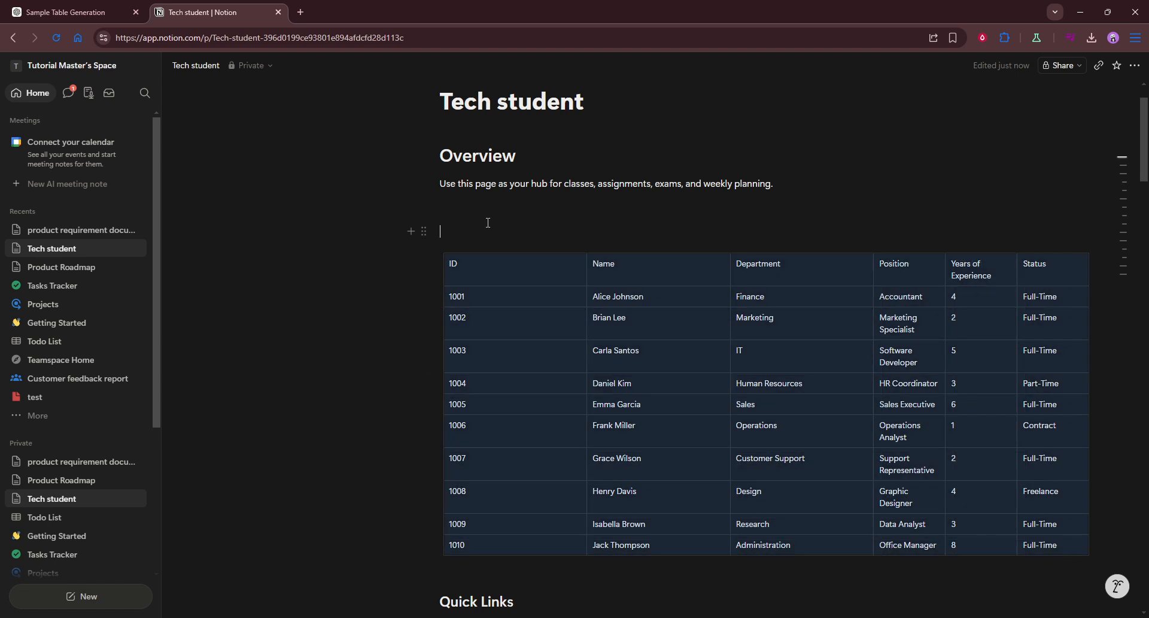
drag(488, 222, 535, 242)
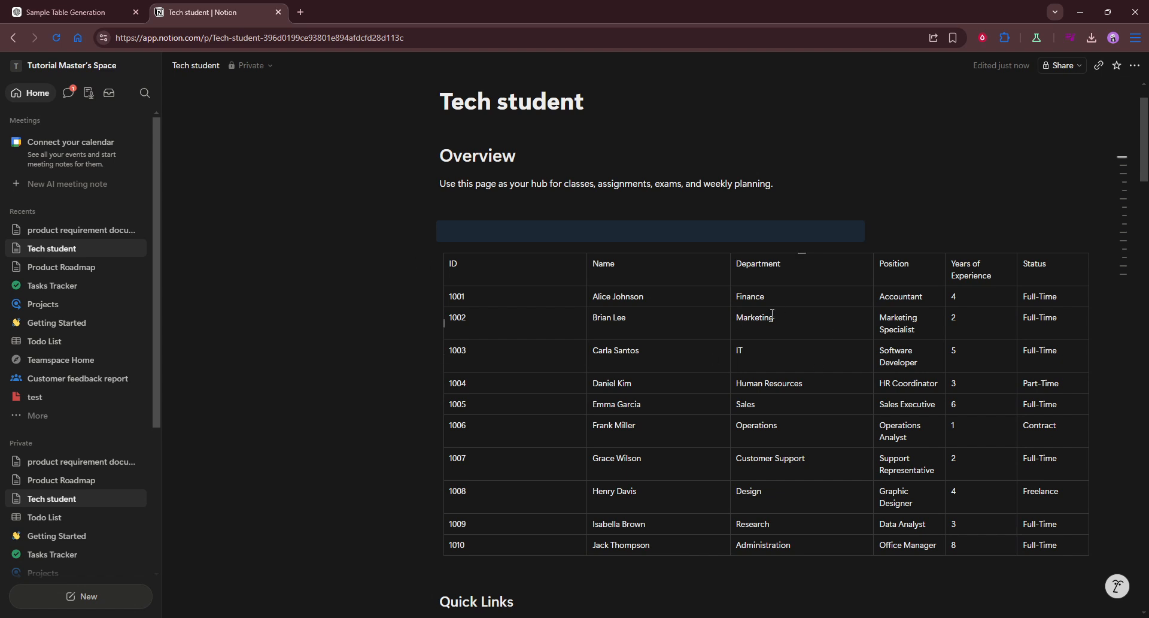